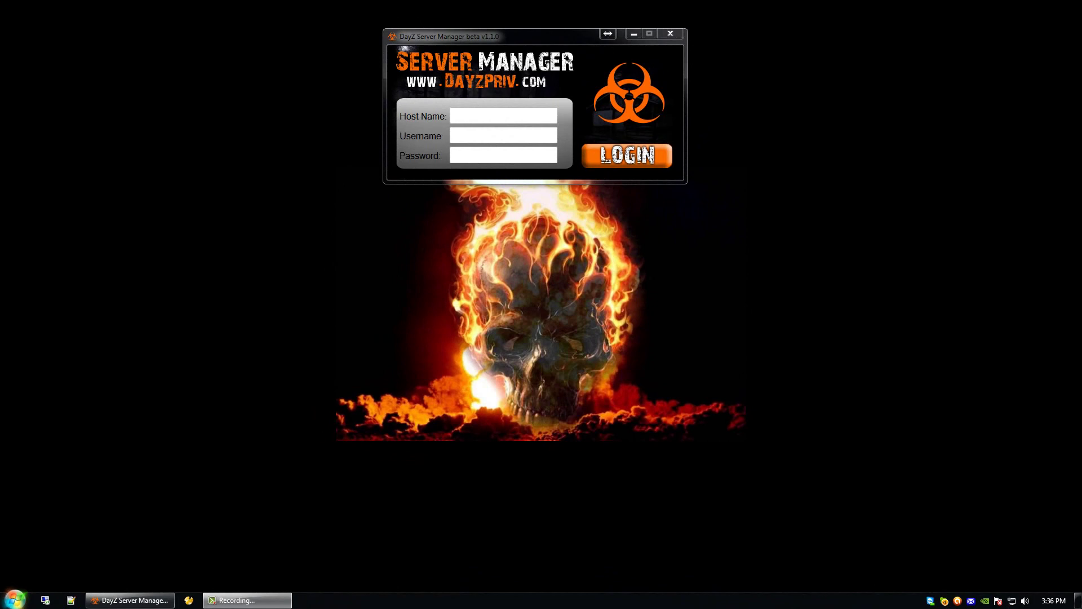
Step: Log in to host 66.134.220.21 with the account's username and password
left_click(485, 37)
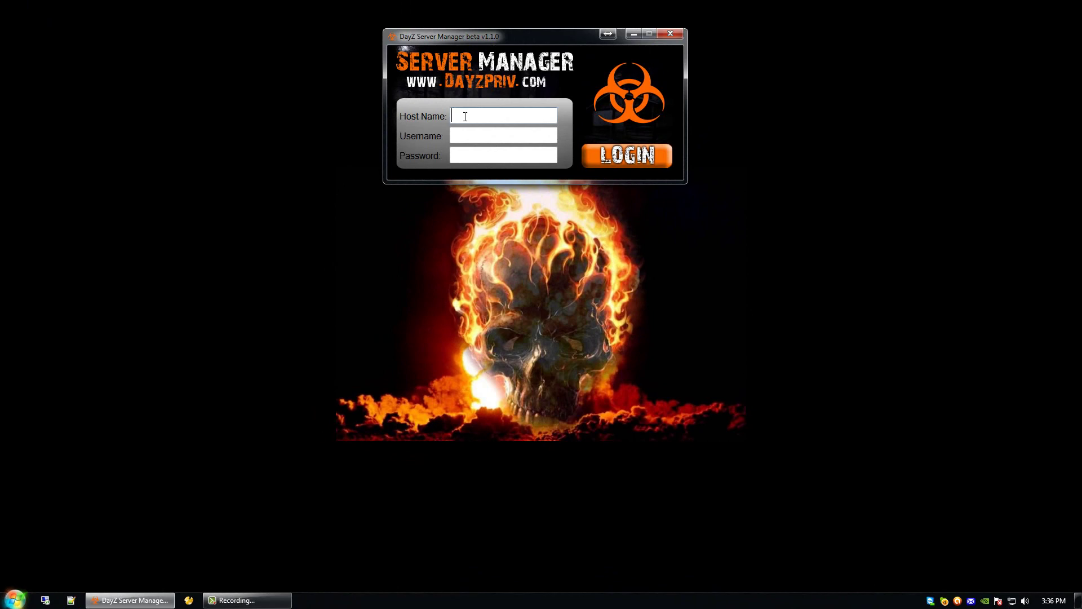
type("66.134.220.21")
left_click(498, 136)
type("demo")
key("Tab")
type("demo")
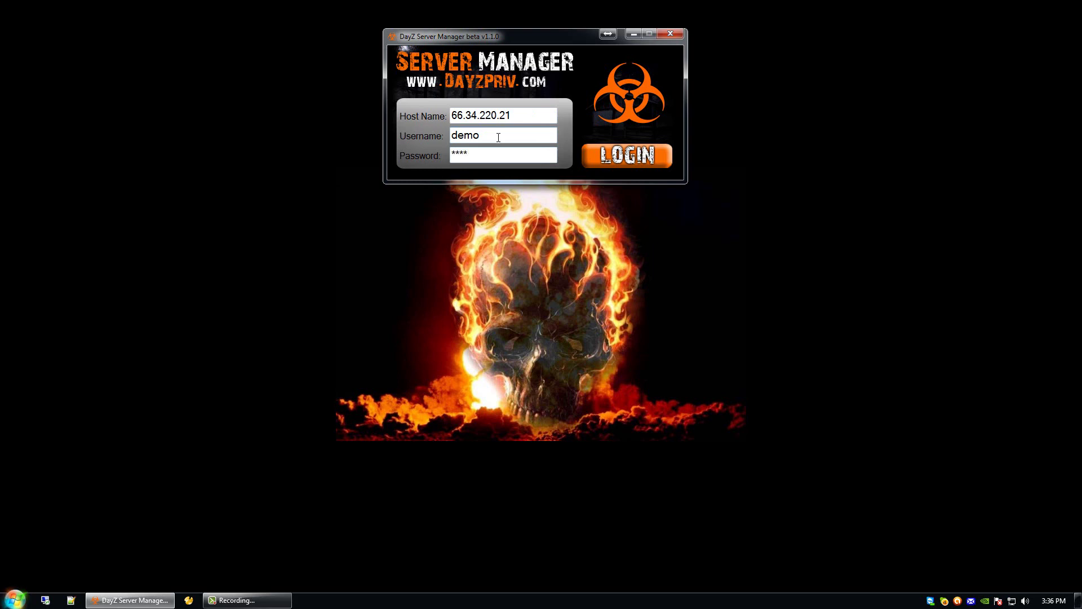
left_click(628, 158)
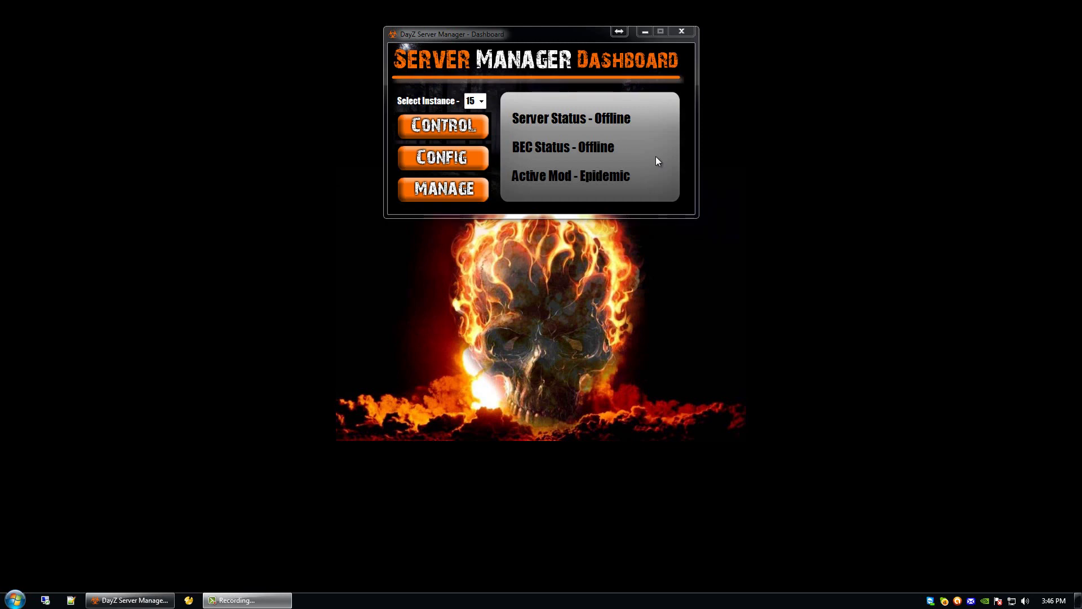
Step: Keep instance 15 selected on the Dashboard and go to the Control page
left_click(481, 101)
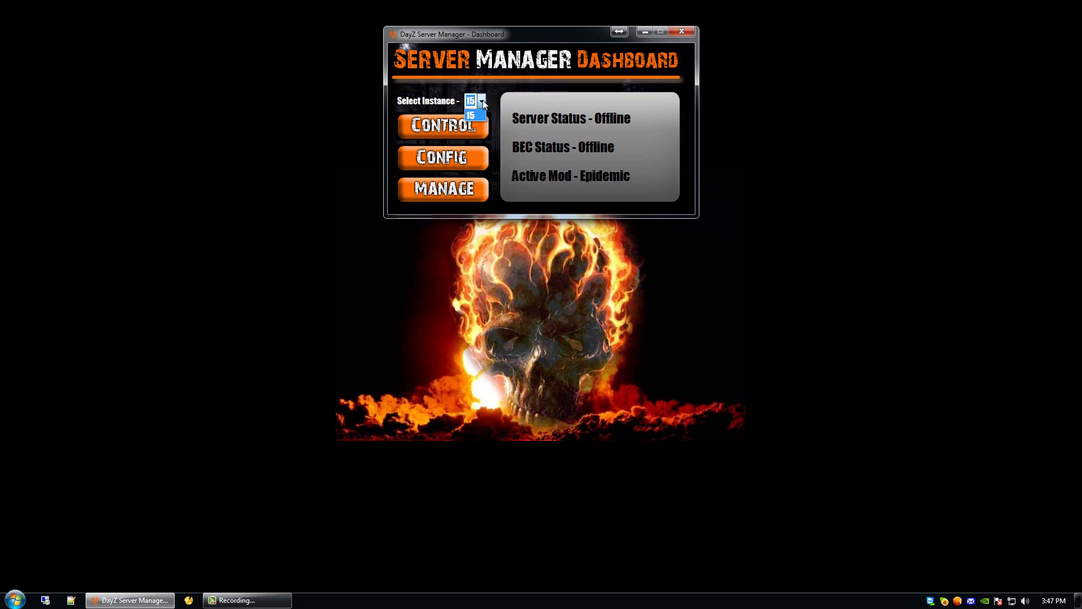
left_click(482, 100)
left_click(484, 103)
left_click(445, 123)
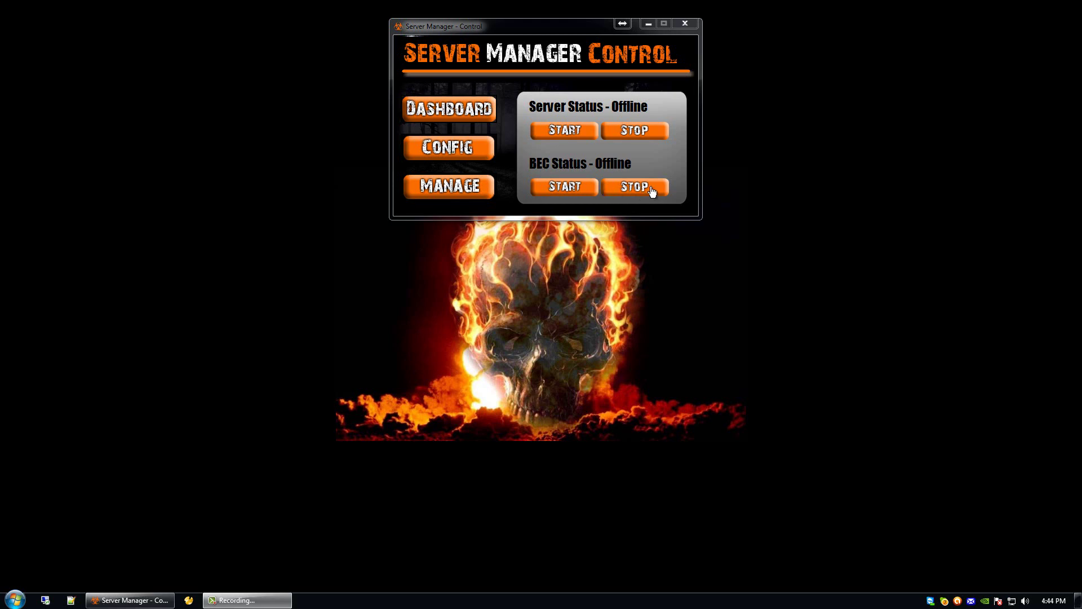
Step: Go from the Control page to the Config page
left_click(448, 146)
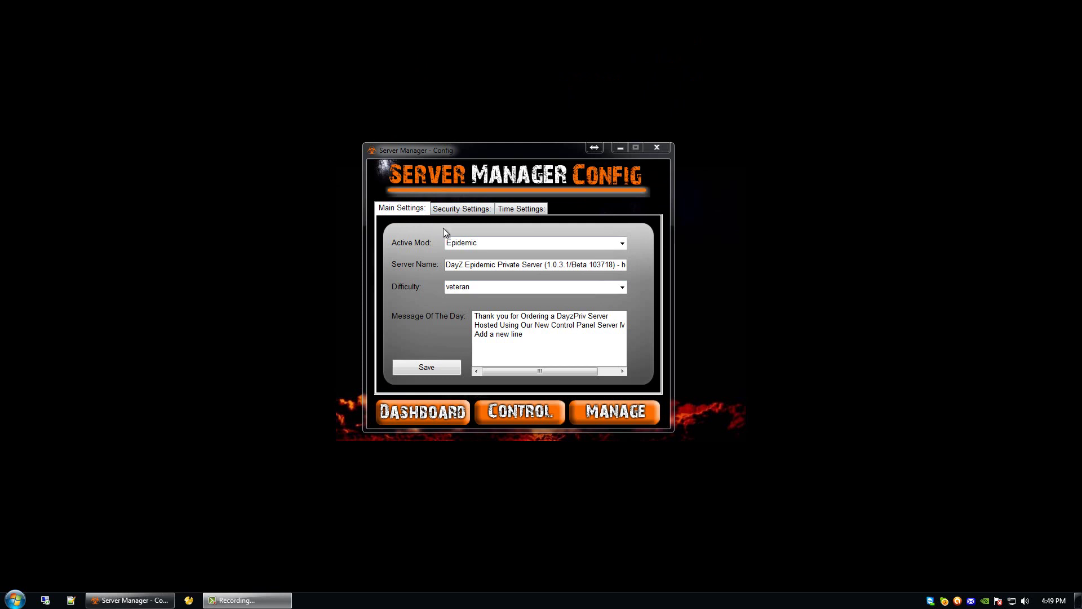
Step: Switch the Active Mod from Epidemic to Dayz
left_click(622, 243)
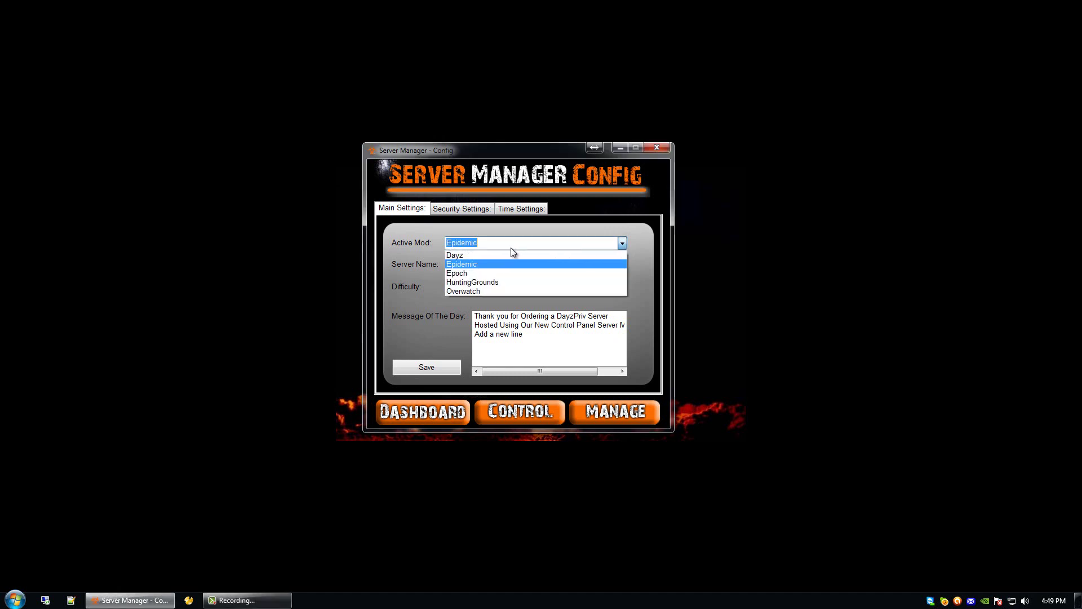
left_click(461, 255)
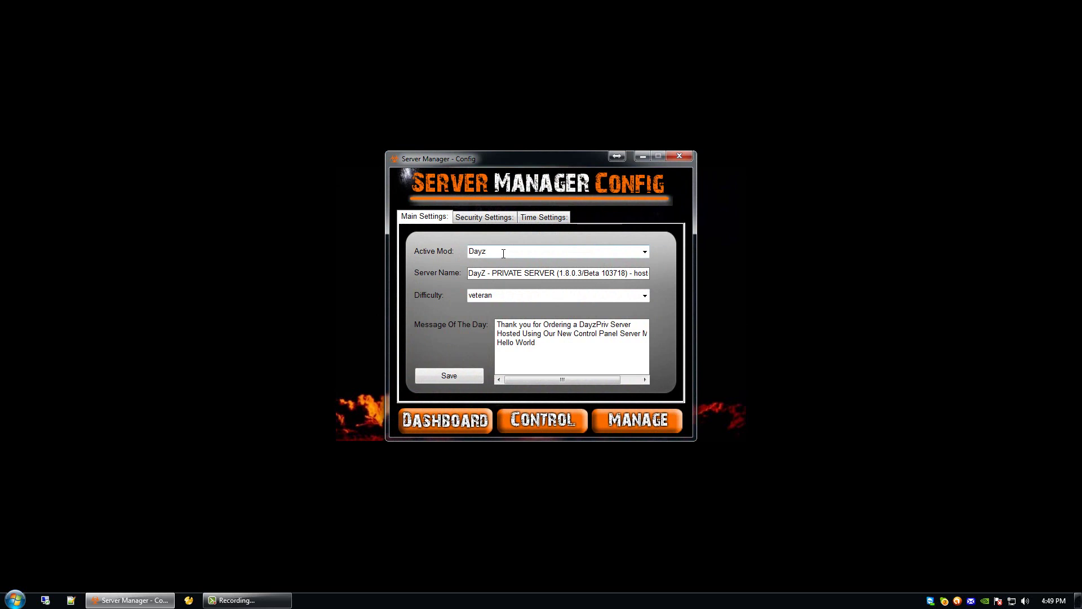
left_click_drag(470, 274, 644, 276)
left_click(479, 295)
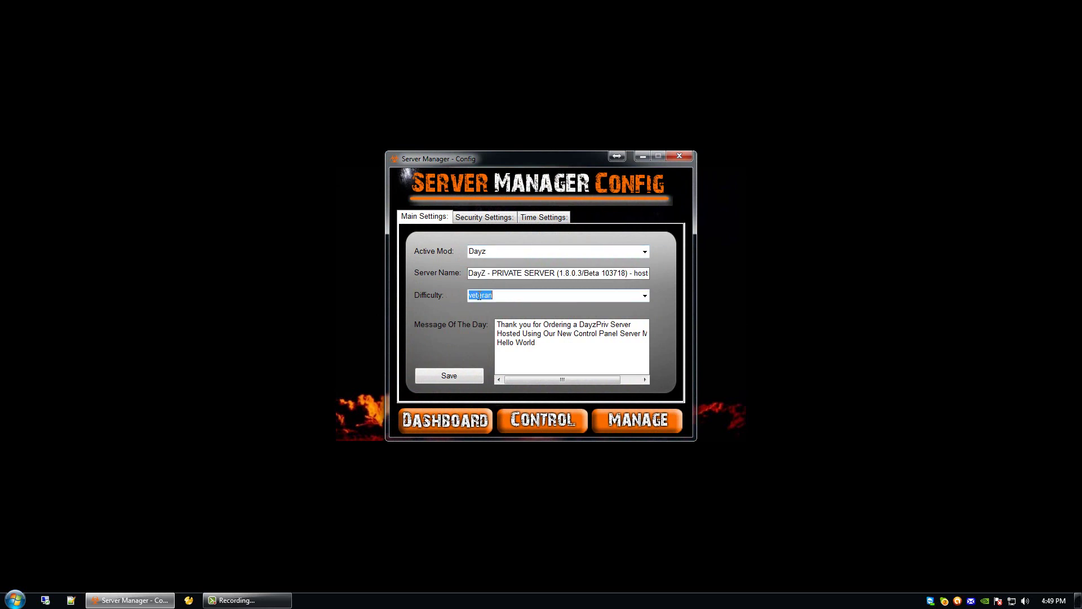
Step: Delete the 'Hello World' line from Message Of The Day and save the main settings
left_click_drag(535, 343, 482, 321)
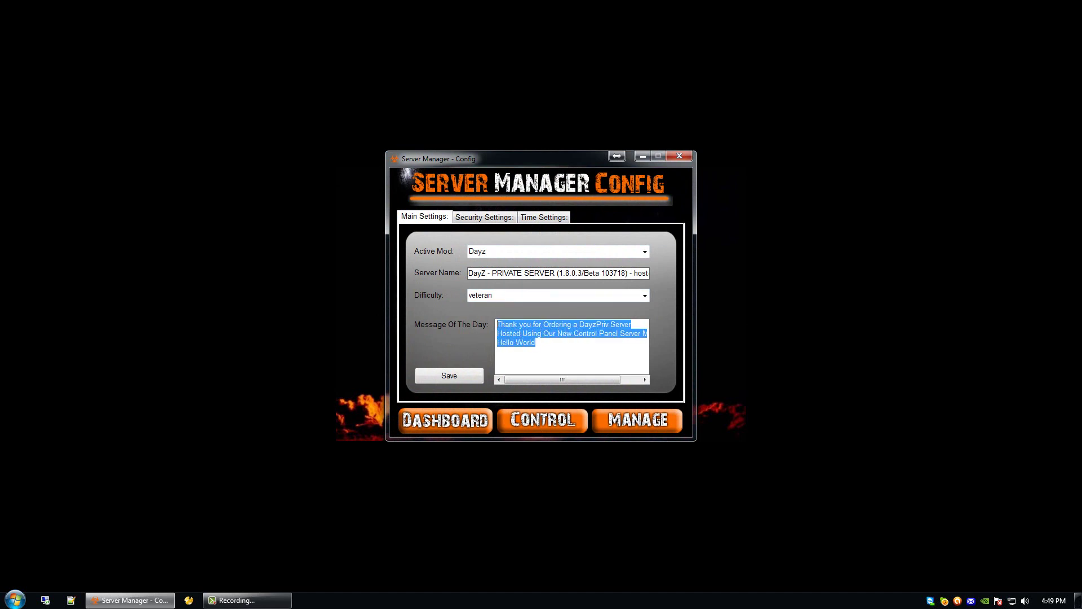
left_click(540, 344)
left_click_drag(550, 342, 482, 324)
left_click(540, 343)
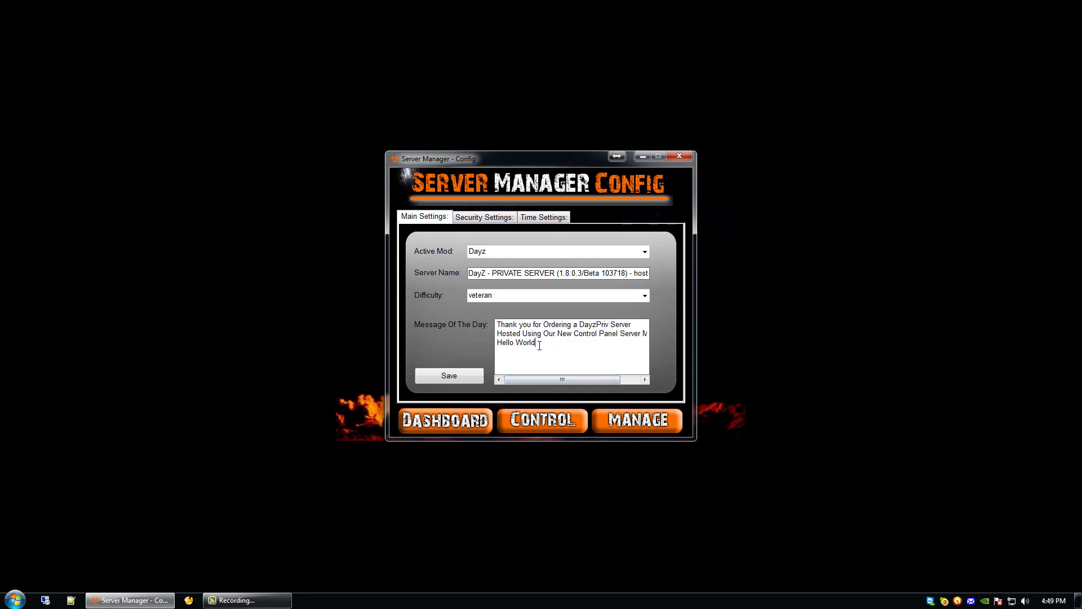
key("BackSpace")
key("BackSpace")
key("BackSpace")
key("BackSpace")
key("BackSpace")
key("BackSpace")
key("BackSpace")
key("BackSpace")
key("BackSpace")
key("BackSpace")
key("BackSpace")
key("BackSpace")
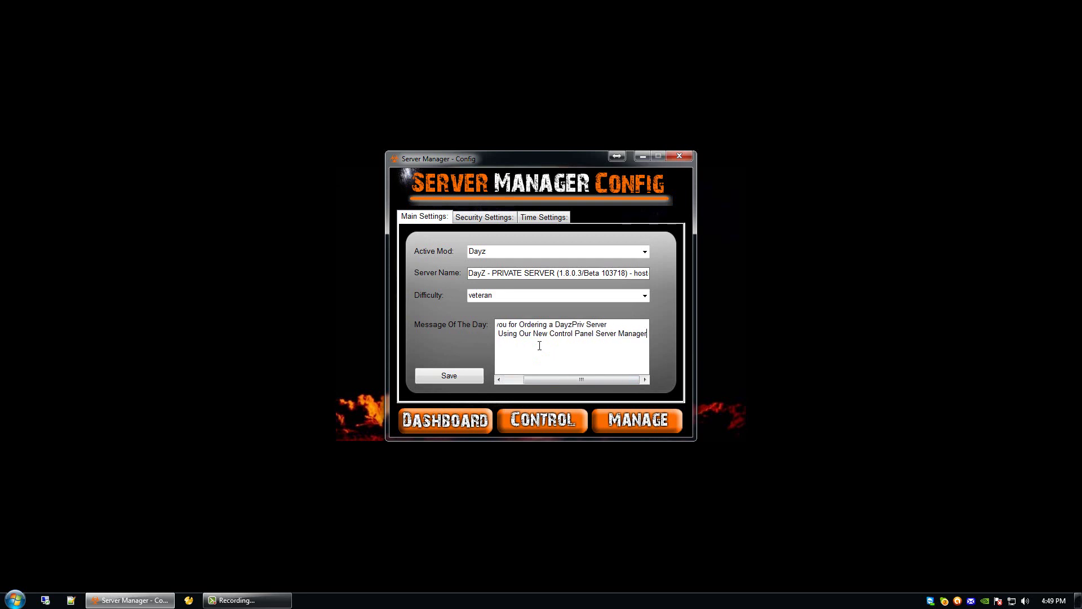
left_click(450, 376)
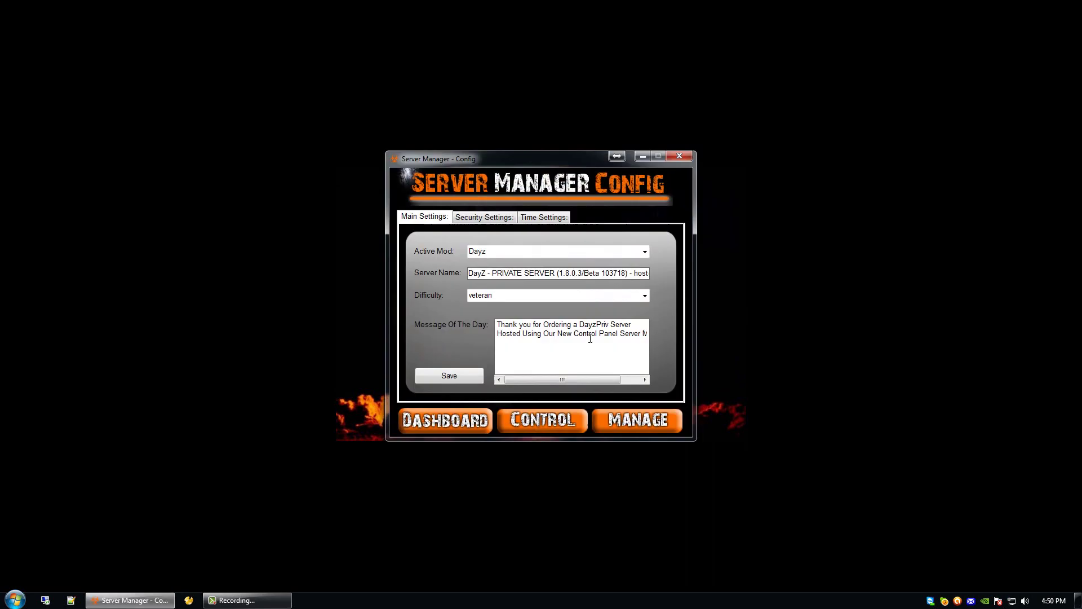
mouse_move(535, 381)
left_mouse_down()
mouse_move(593, 382)
mouse_move(533, 382)
left_mouse_up()
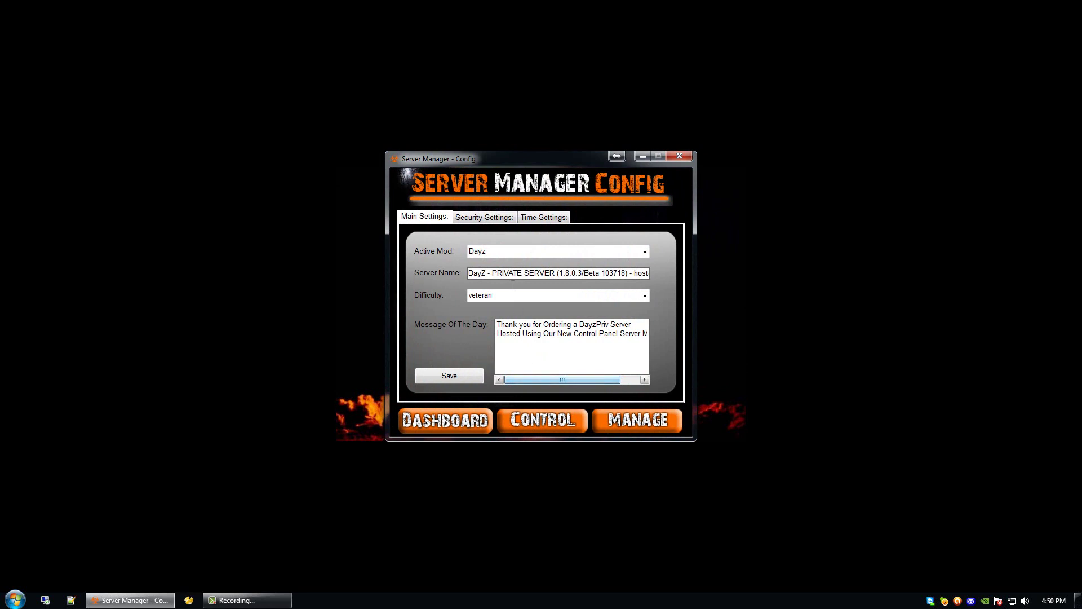
left_click(482, 218)
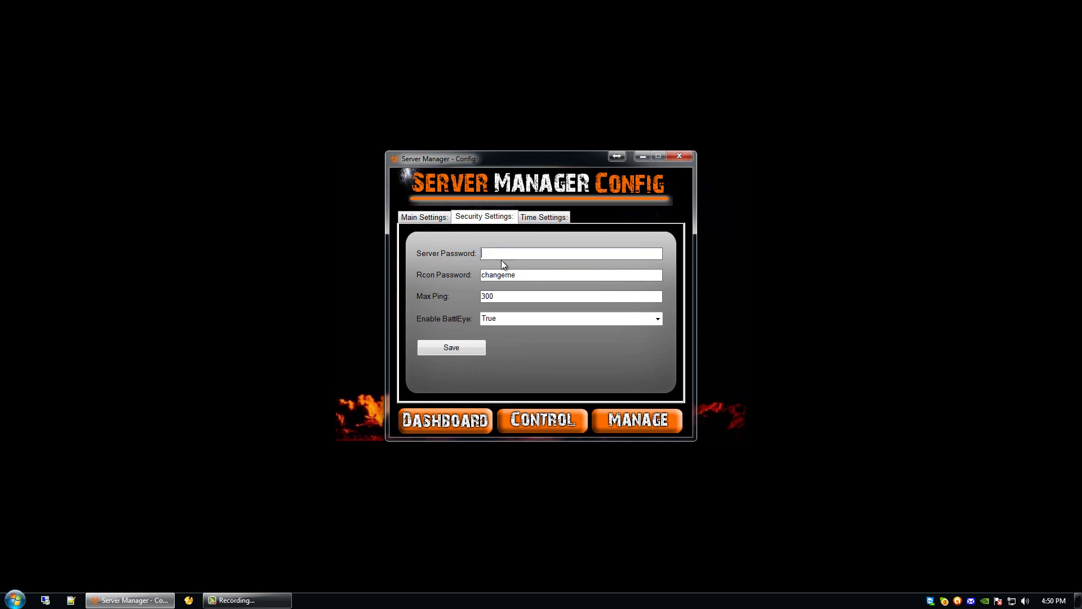
Step: Check the Rcon password and keep Enable BattlEye set to True, then view Time Settings
left_click_drag(529, 274, 468, 297)
double_click(524, 320)
left_click(657, 319)
left_click(494, 331)
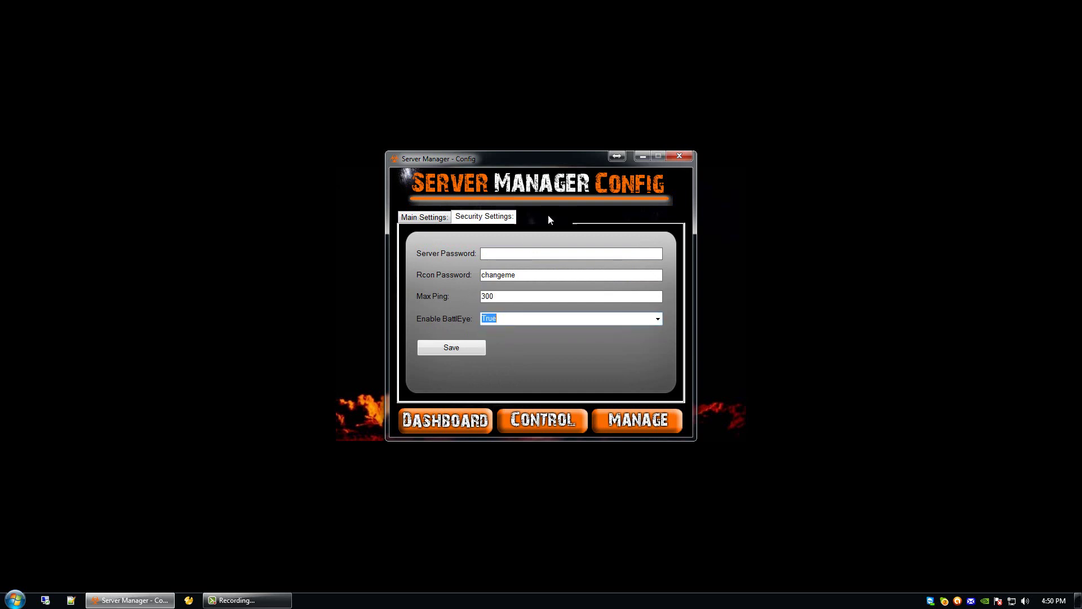
left_click(548, 219)
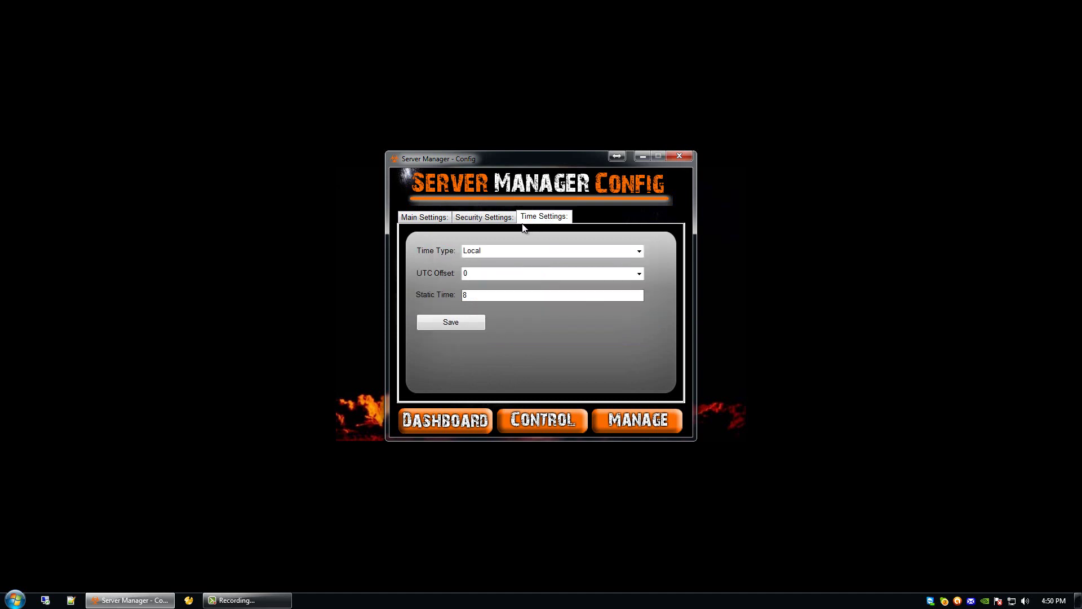
left_click(639, 252)
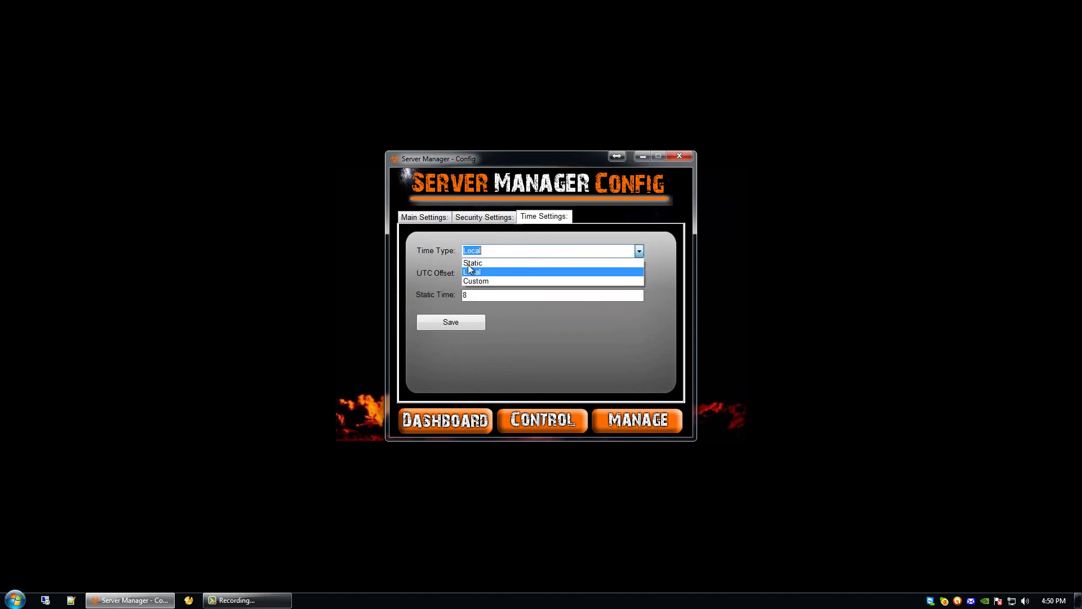
left_click(495, 250)
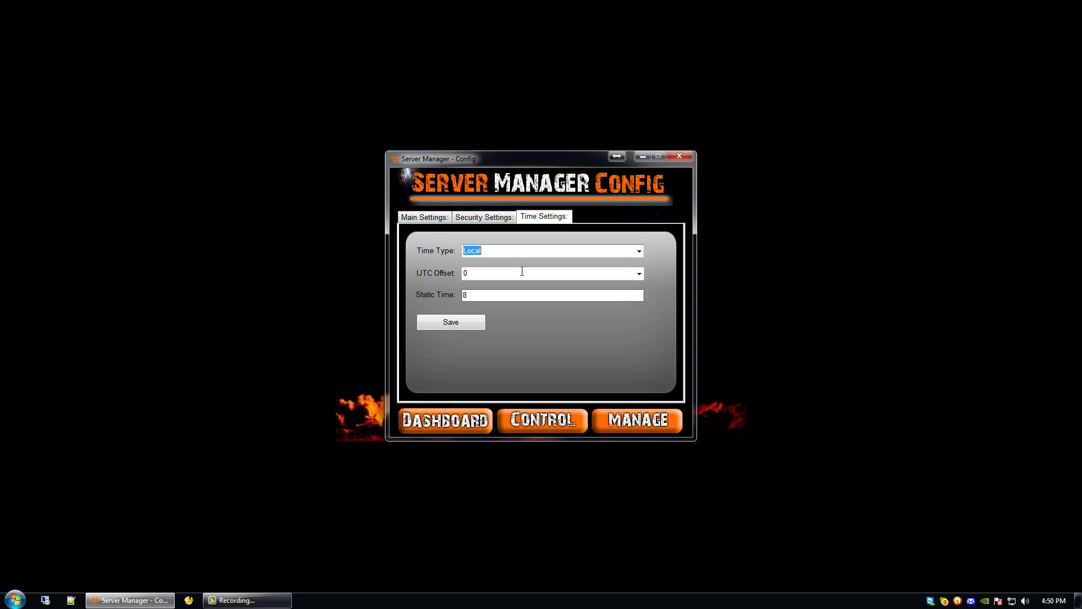
left_click(640, 273)
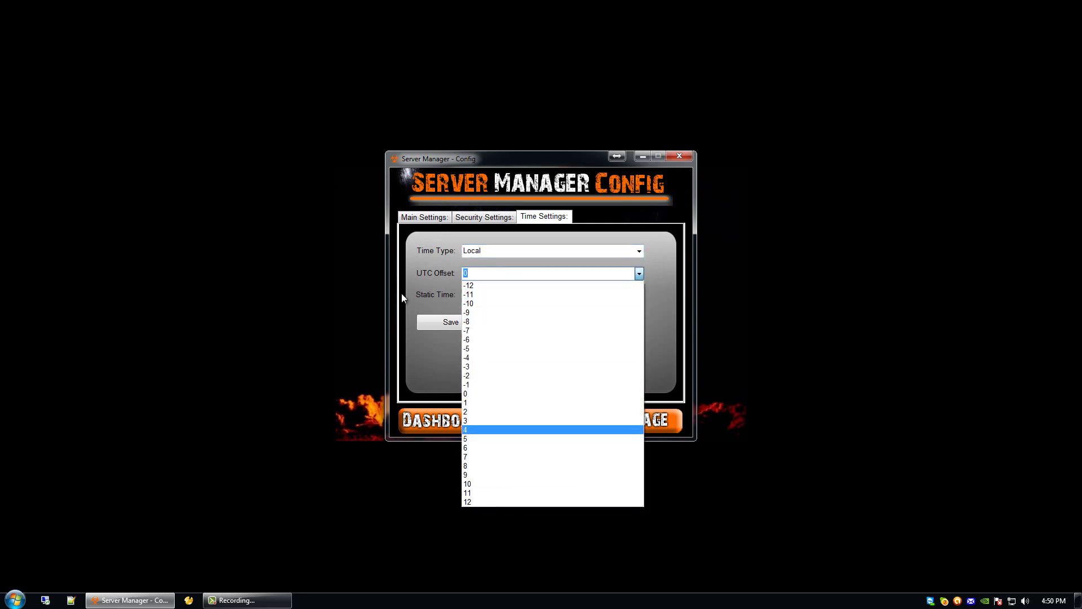
left_click(441, 271)
left_click(491, 295)
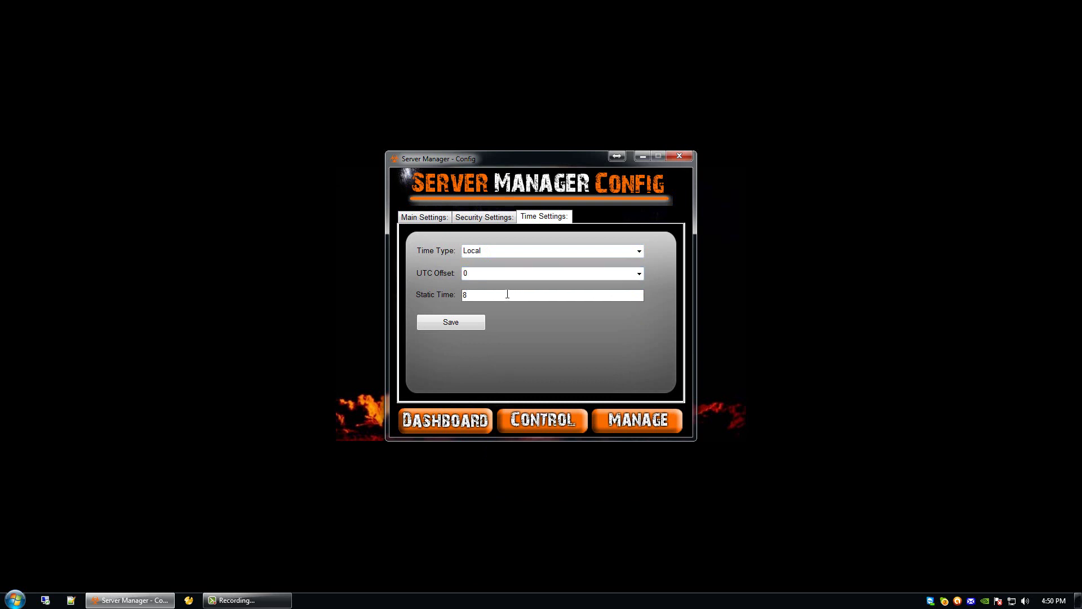
Step: Switch to the Manage page with its vehicle, database and restore actions
left_click(636, 424)
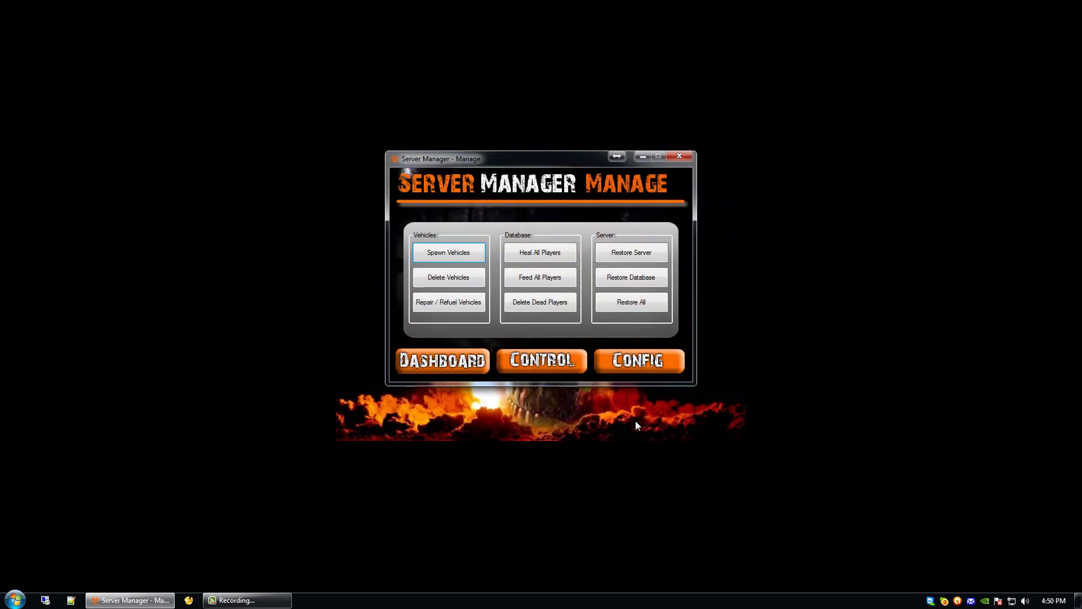